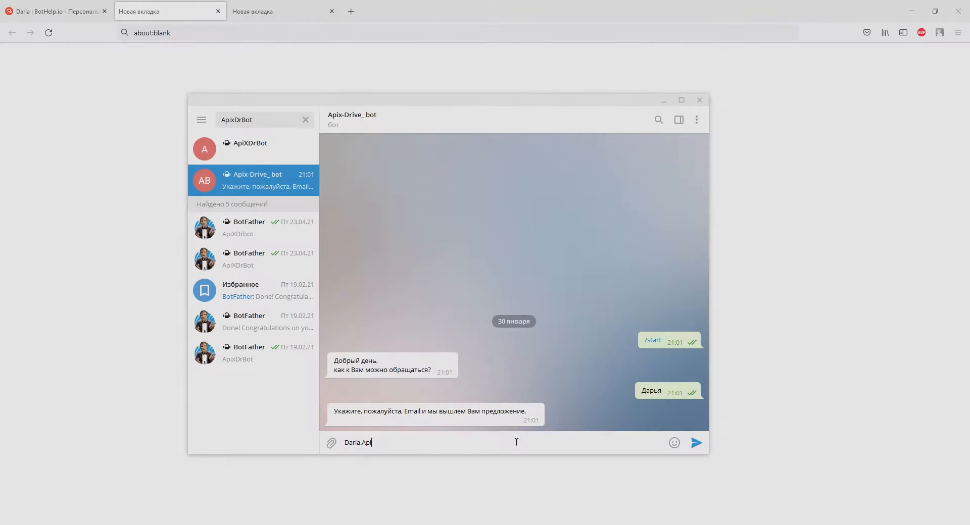
# Step: Send the user's e-mail address to the bot and start typing the phone number
pyautogui.write('x@gmail.com')
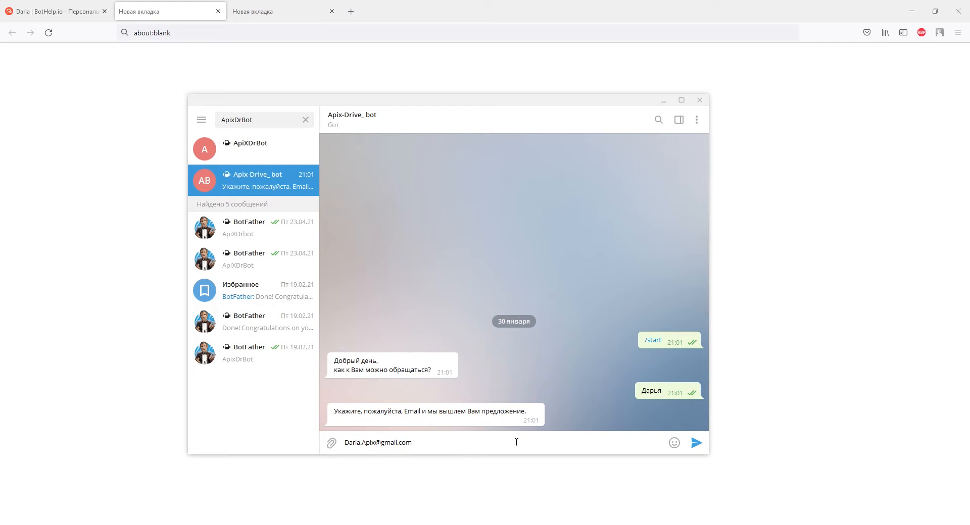
pyautogui.press('Return')
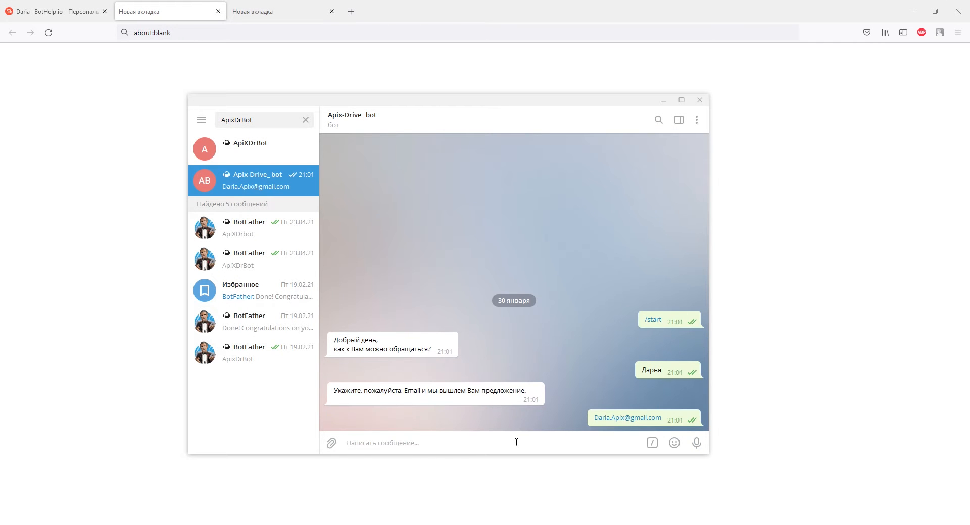
pyautogui.write('+38093')
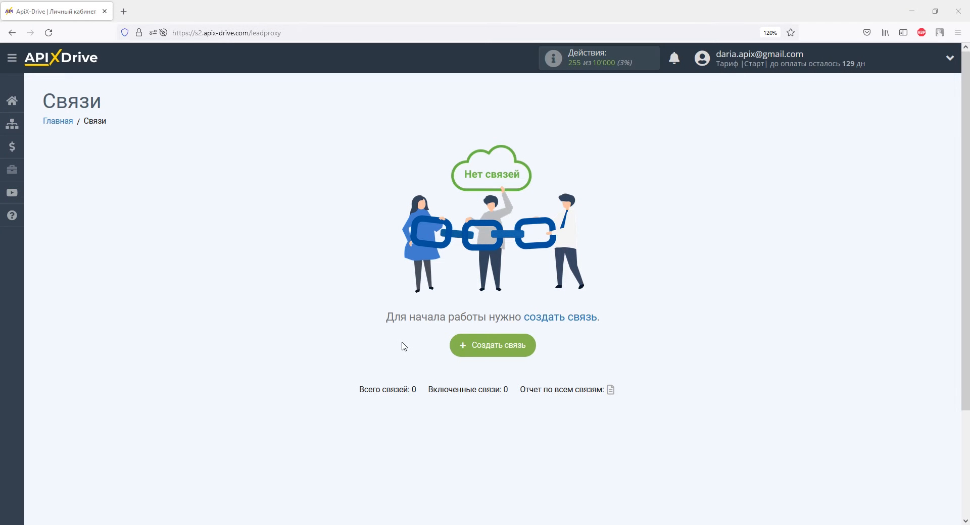
# Step: Create a new ApiX-Drive connection from the Связи page
pyautogui.click(485, 348)
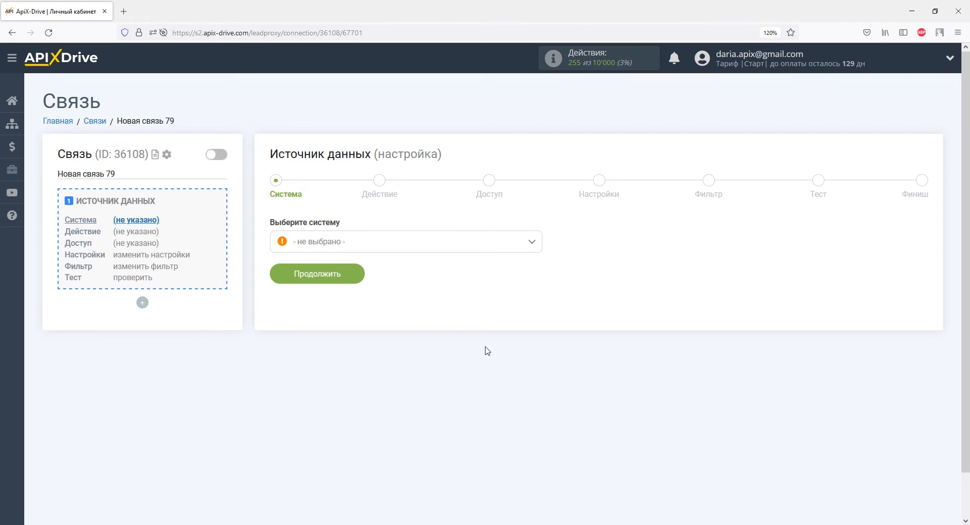
# Step: Choose BotHelp as the connection's data source system
pyautogui.click(531, 243)
pyautogui.moveTo(537, 263); pyautogui.dragTo(536, 272)
pyautogui.scroll(-5, 536, 271)
pyautogui.click(333, 296)
pyautogui.click(336, 279)
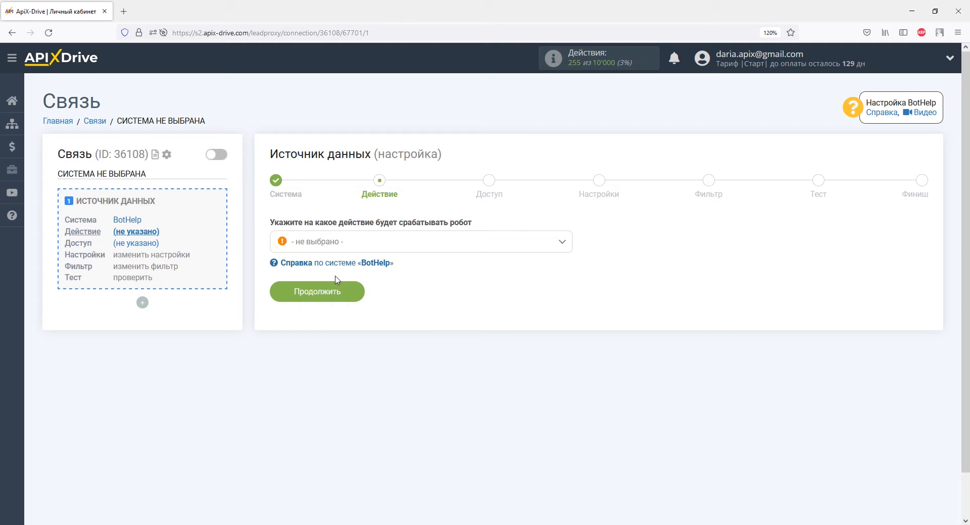
# Step: Set the BotHelp action to Получить данные and continue to account access
pyautogui.click(337, 246)
pyautogui.click(340, 302)
pyautogui.click(336, 290)
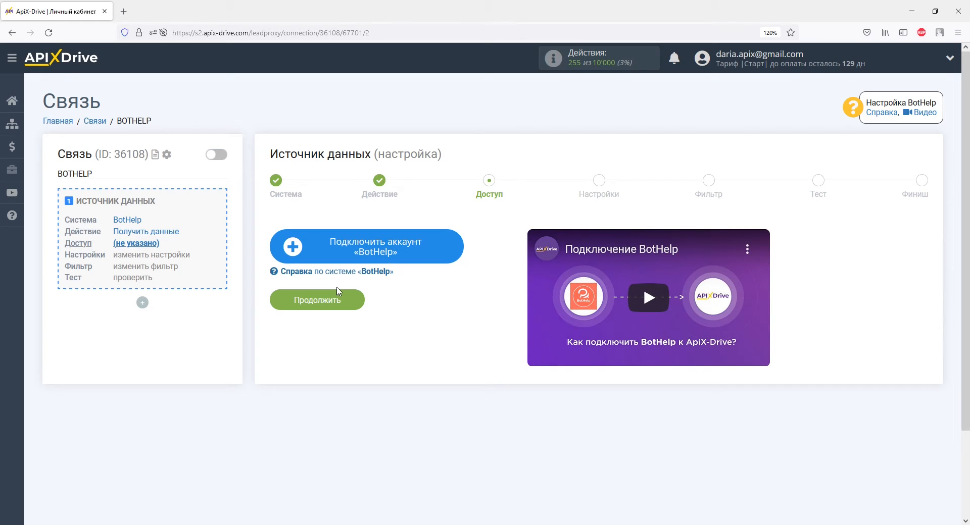
# Step: Connect and save a new BotHelp account, then continue to settings
pyautogui.click(315, 247)
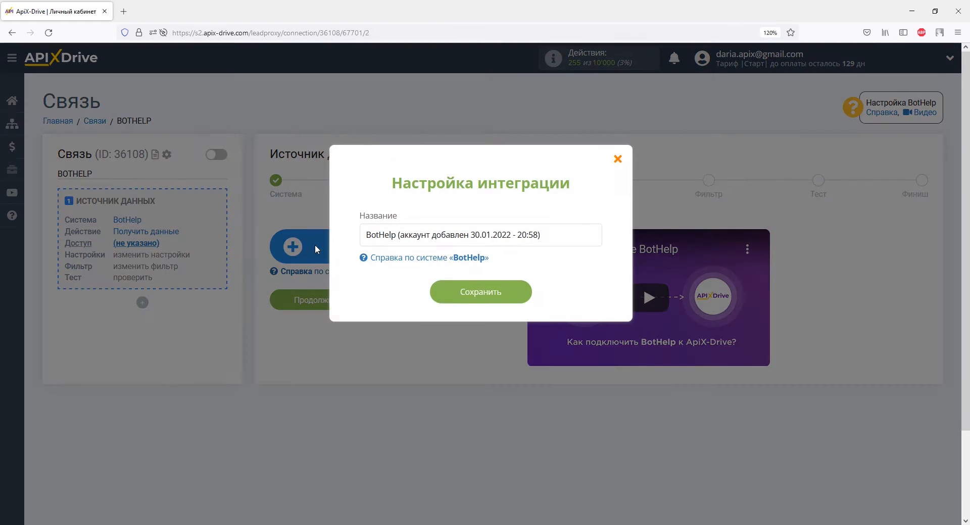
pyautogui.click(438, 295)
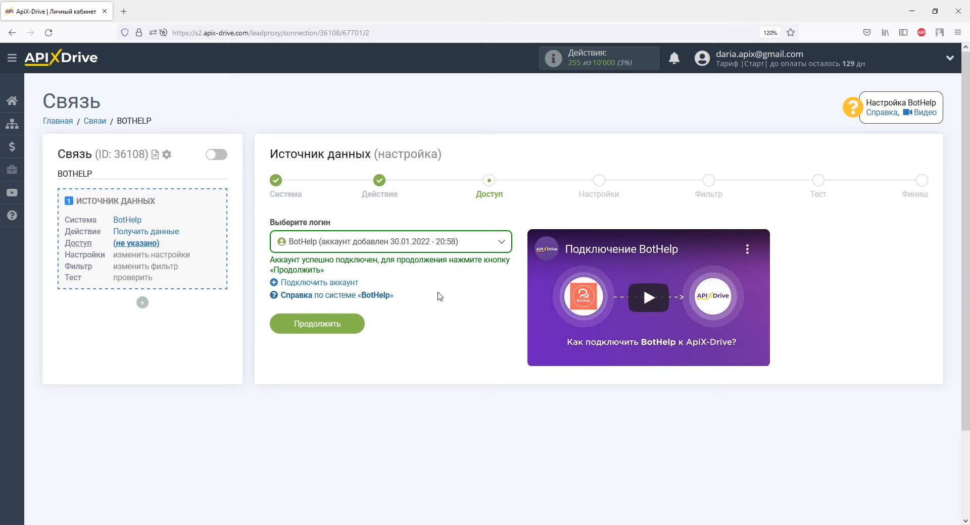
pyautogui.click(363, 319)
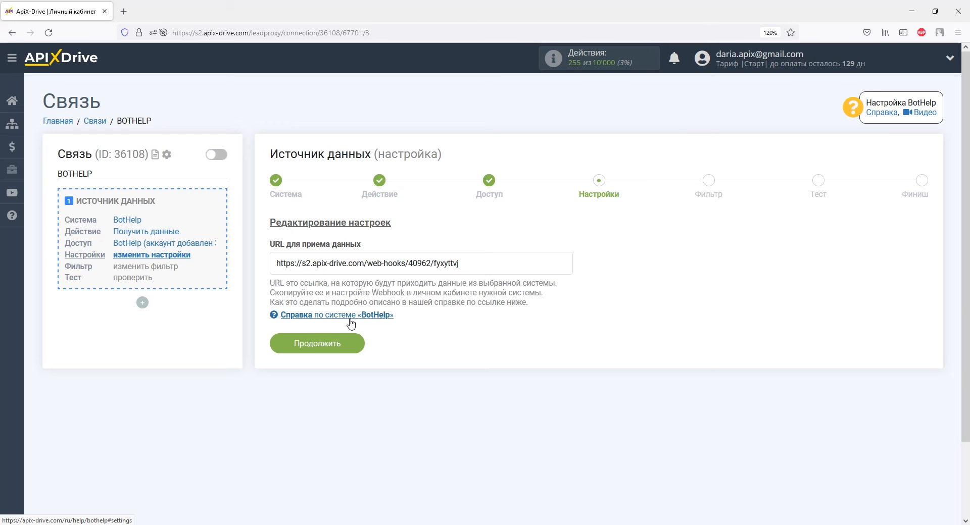
# Step: Copy the ApiX-Drive webhook URL для приема данных
pyautogui.moveTo(459, 264); pyautogui.dragTo(275, 263)
pyautogui.rightClick(276, 263)
pyautogui.click(298, 403)
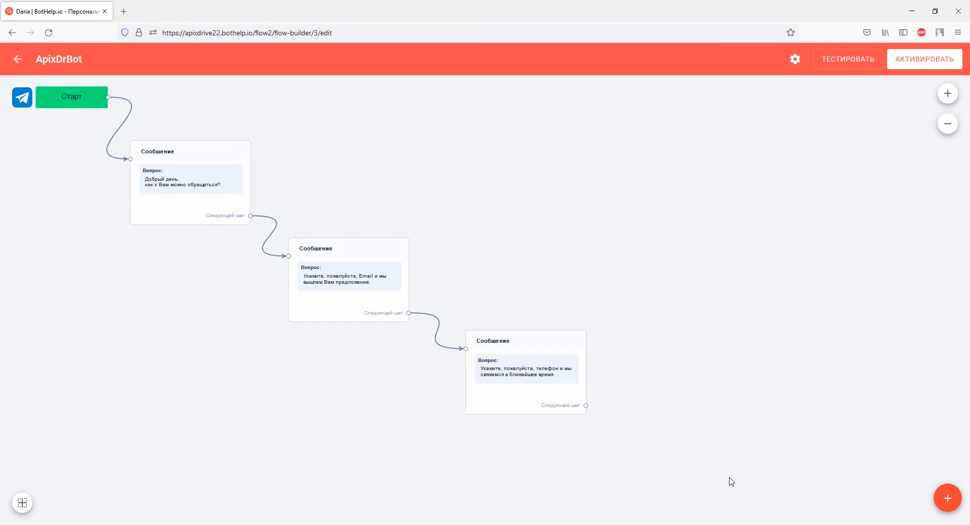
# Step: Add a Действия block to the flow, placed right of the third message
pyautogui.moveTo(947, 504)
pyautogui.click(946, 422)
pyautogui.moveTo(515, 321); pyautogui.dragTo(737, 350)
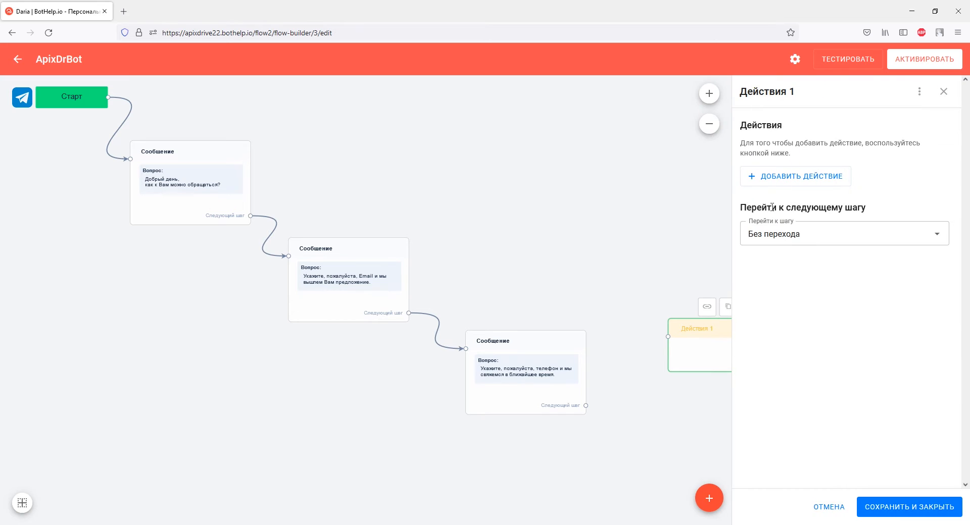
# Step: Make the block send subscriber data via Webhook to the pasted ApiX-Drive URL, and save
pyautogui.click(772, 183)
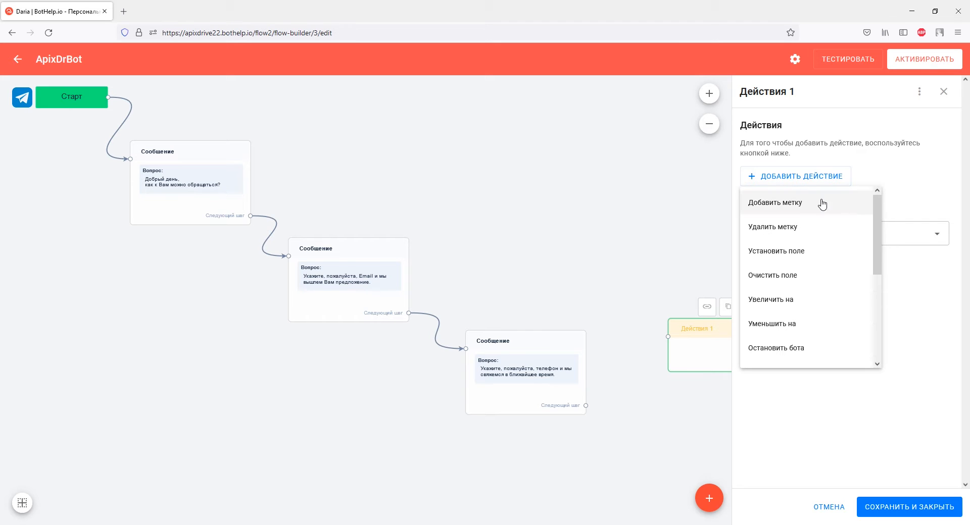
pyautogui.moveTo(877, 242); pyautogui.dragTo(882, 328)
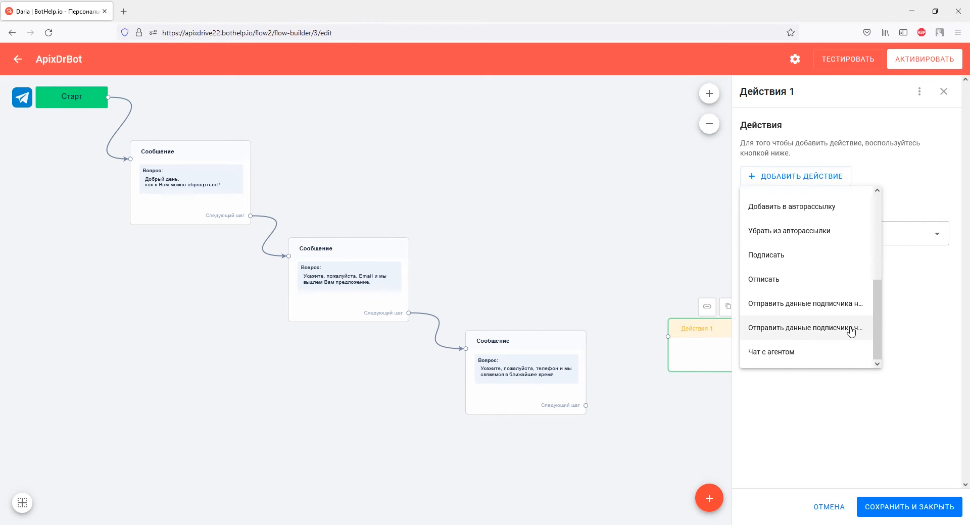
pyautogui.click(851, 329)
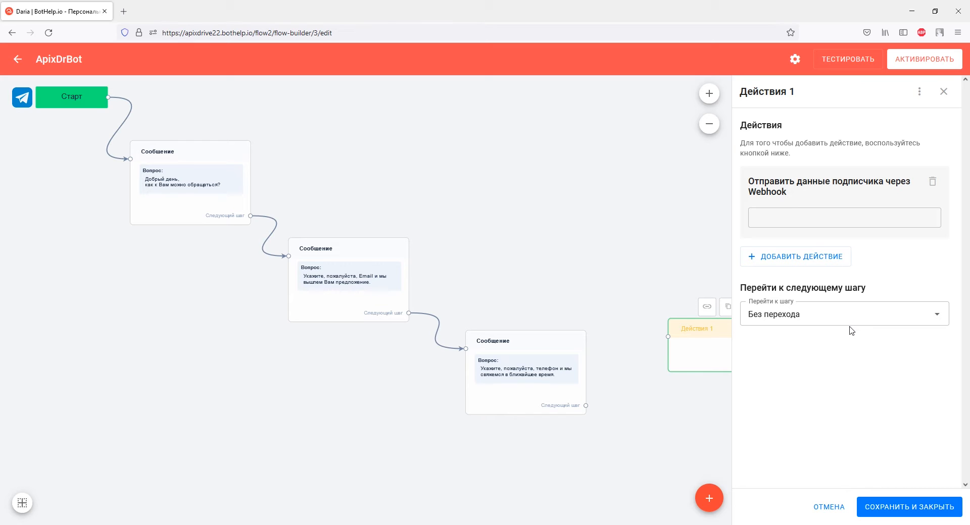
pyautogui.click(806, 217)
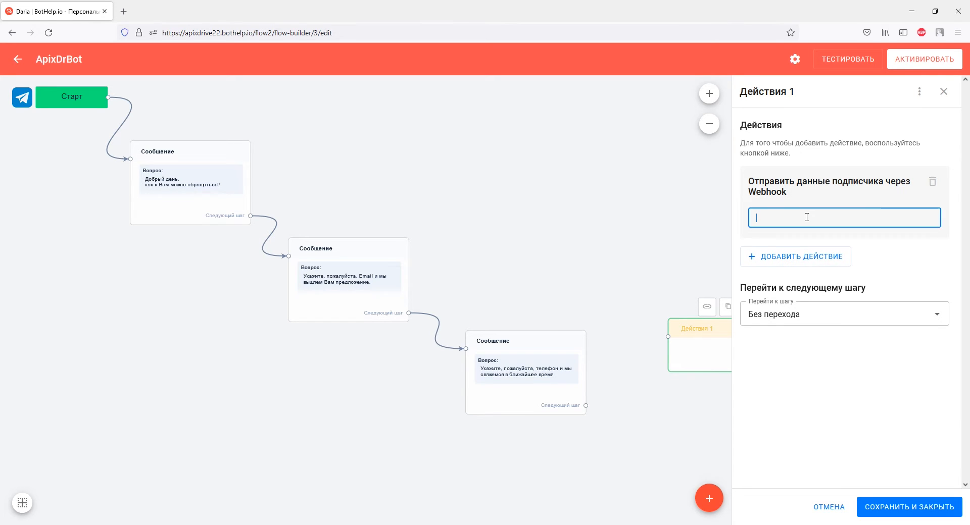
pyautogui.rightClick(807, 218)
pyautogui.click(837, 291)
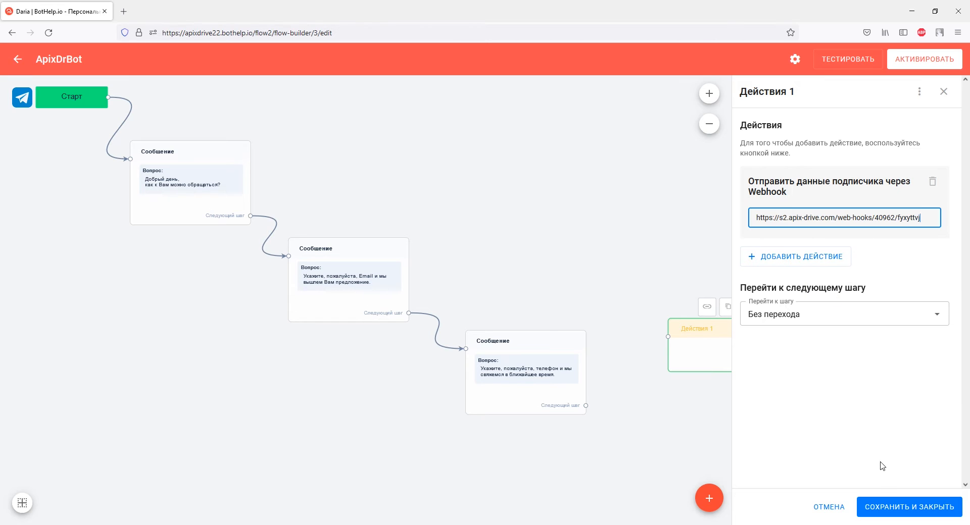
pyautogui.click(883, 507)
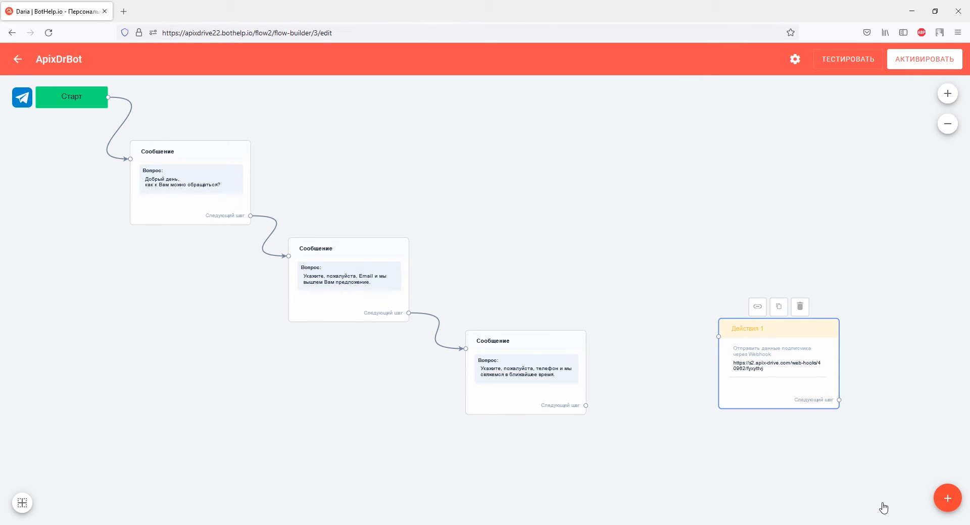
# Step: Route the third message to Действия 1, then activate the flow and start testing
pyautogui.click(553, 400)
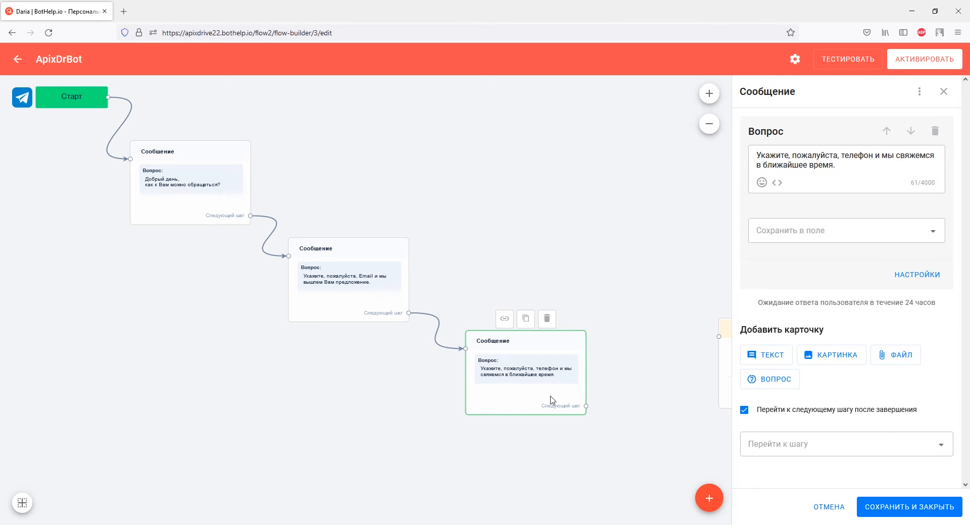
pyautogui.click(758, 444)
pyautogui.click(756, 404)
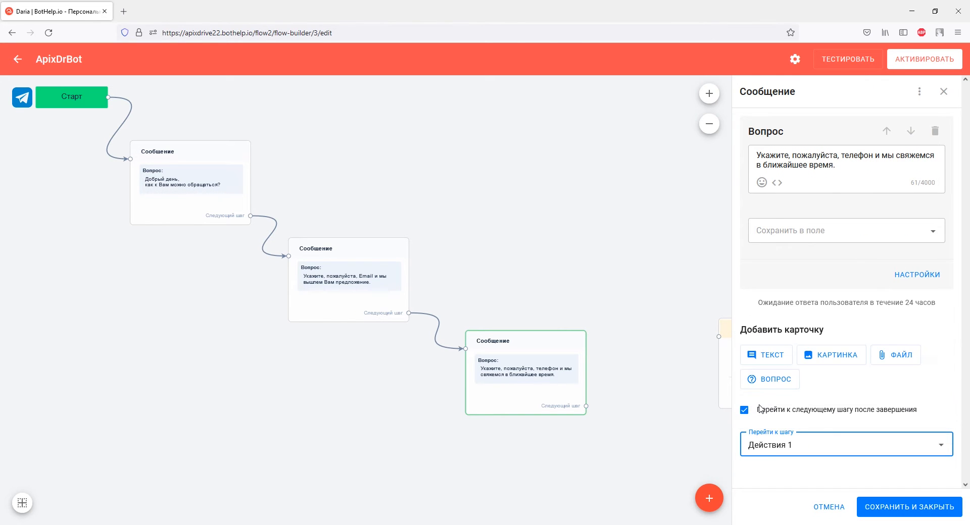
pyautogui.click(886, 508)
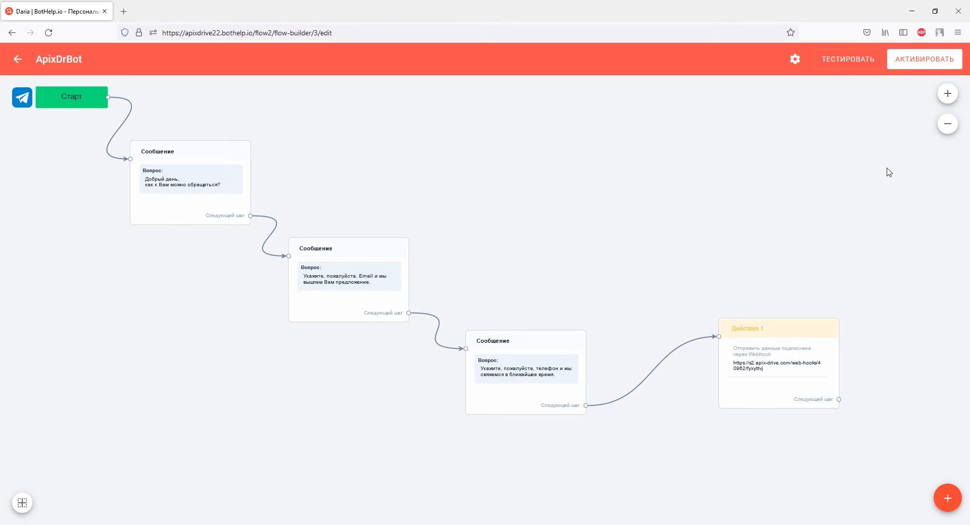
pyautogui.click(901, 66)
pyautogui.click(861, 71)
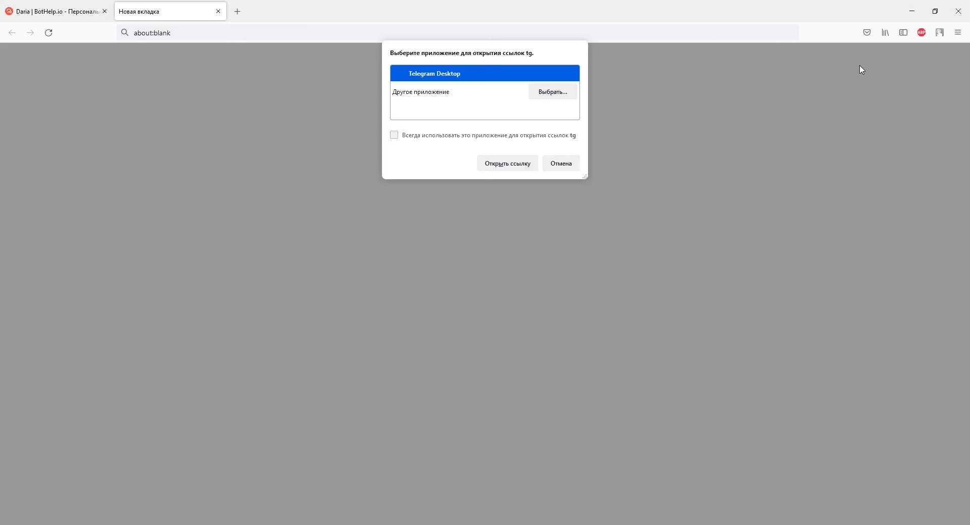
# Step: Open the test link in Telegram, start the bot and send the subscriber's name
pyautogui.click(509, 166)
pyautogui.click(514, 443)
pyautogui.write('Дарья')
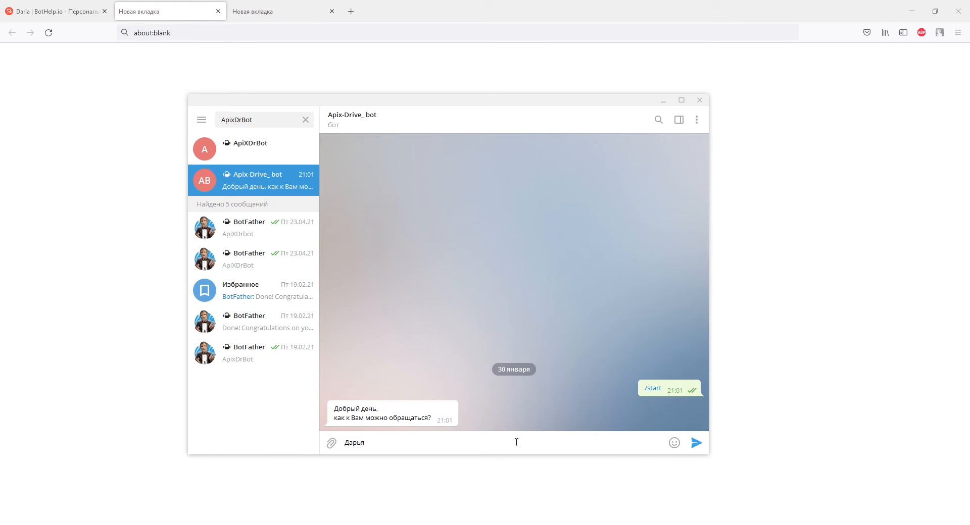
pyautogui.press('Return')
# Step: Reply with the subscriber's e-mail address and phone number
pyautogui.press('Return')
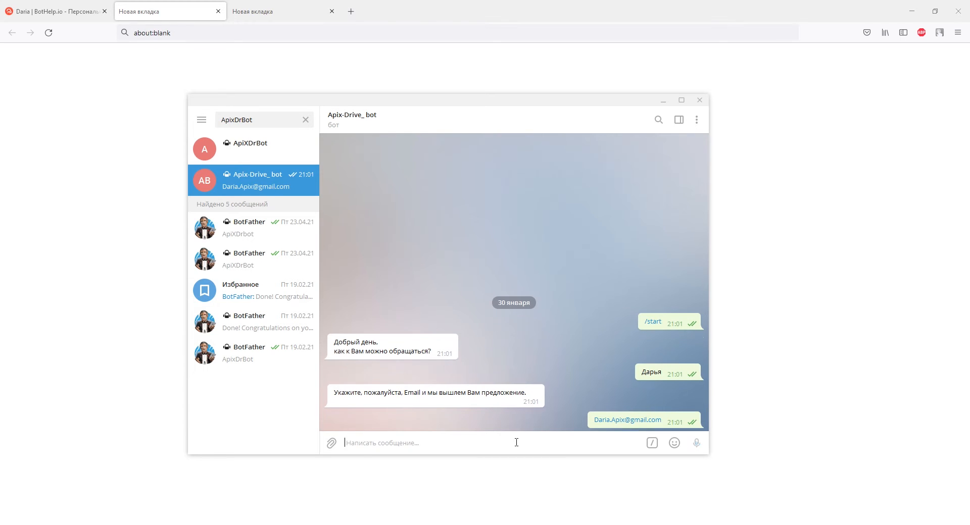
pyautogui.write('+')
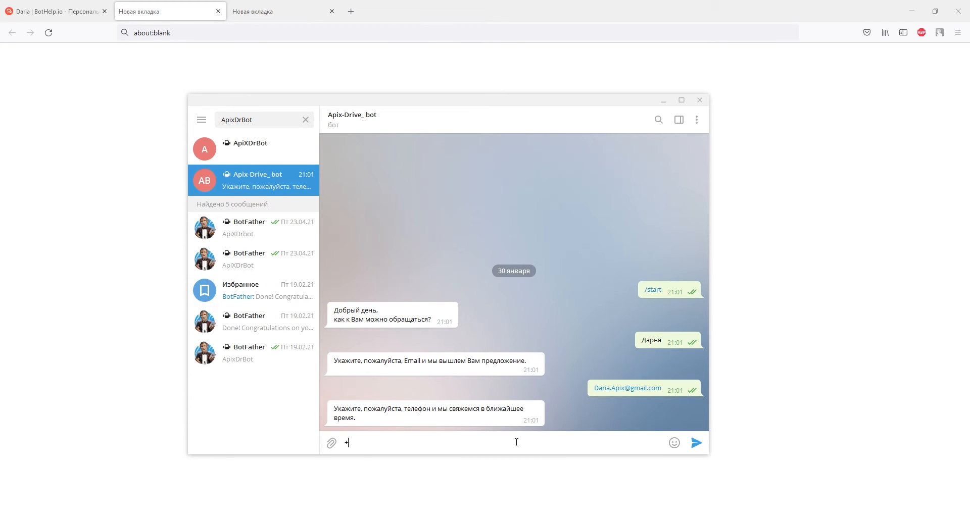
pyautogui.write('380930000000')
pyautogui.press('Return')
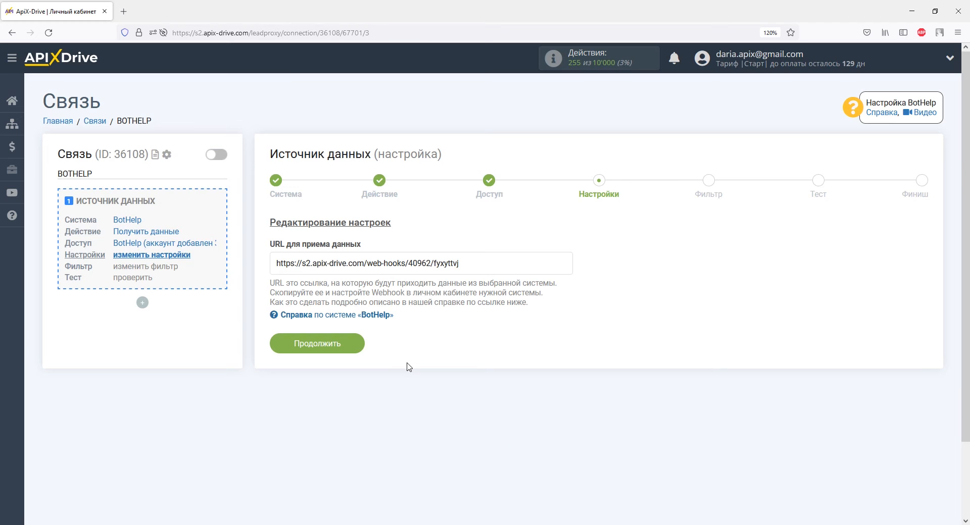
# Step: Continue past Настройки and Фильтр without filtering to load BotHelp test data
pyautogui.click(353, 344)
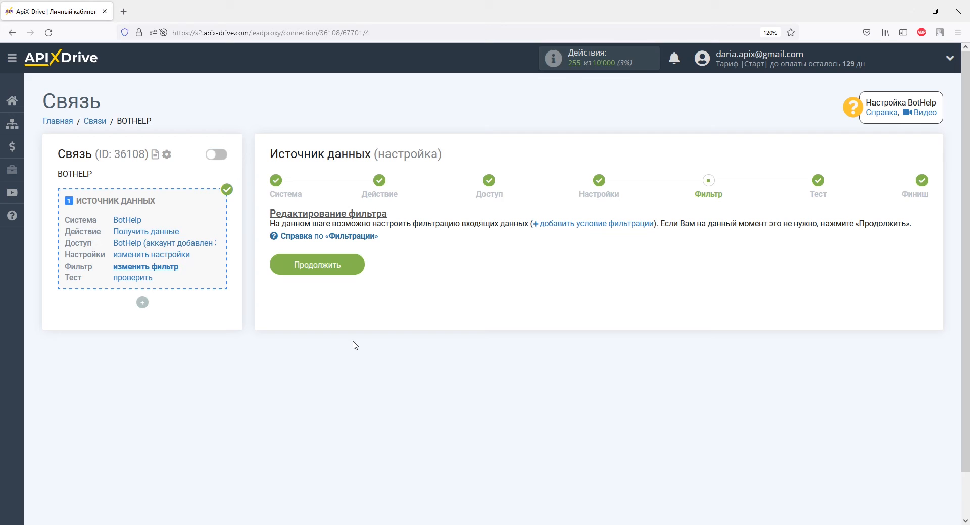
pyautogui.click(354, 269)
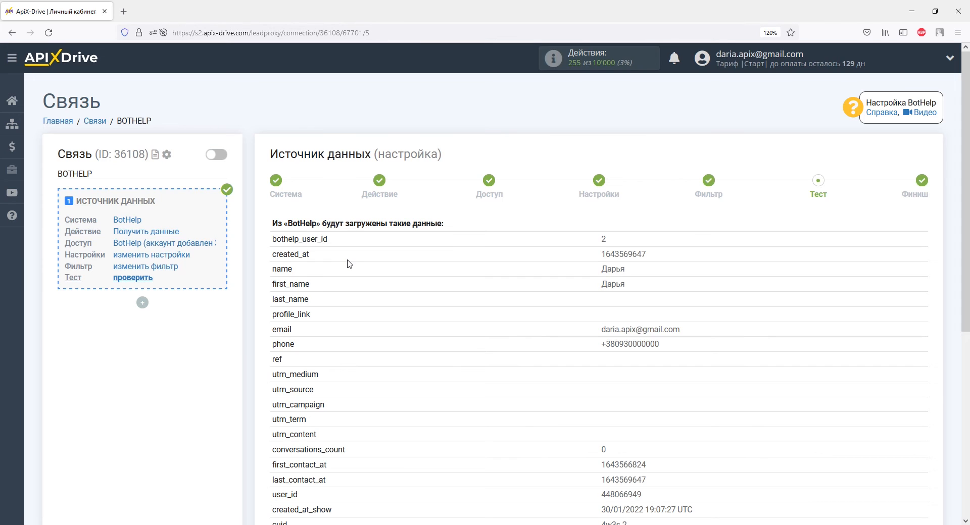
# Step: Accept the BotHelp test data with Далее and begin Прием Данных setup
pyautogui.scroll(-5, 347, 264)
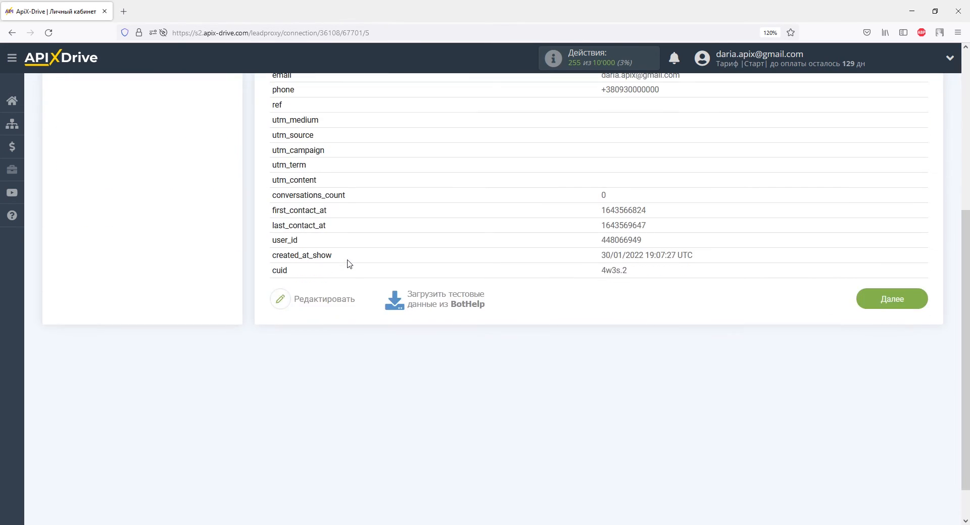
pyautogui.click(871, 303)
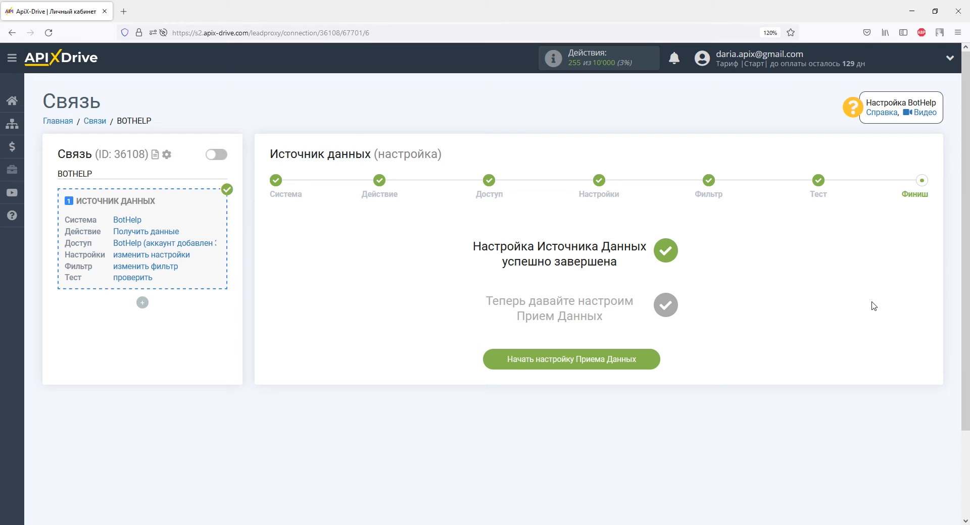
pyautogui.click(631, 359)
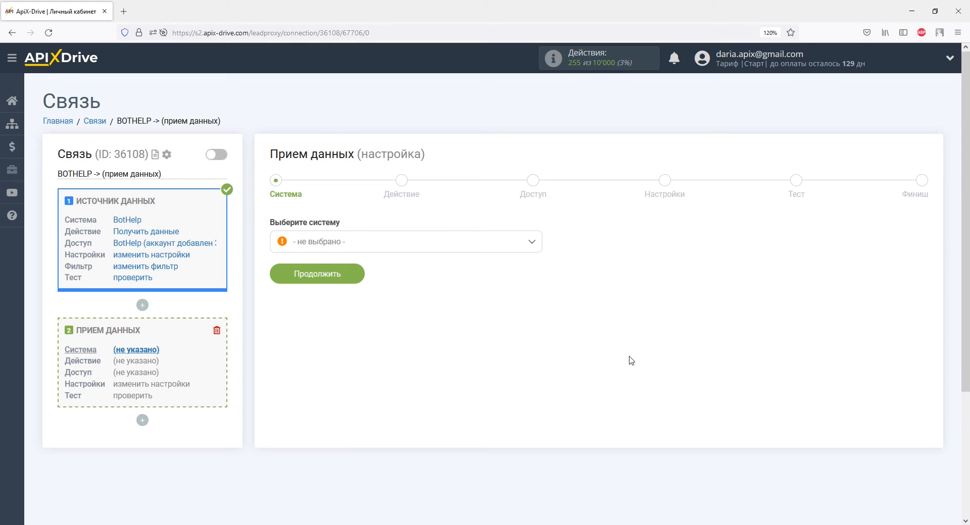
# Step: Select РемОнлайн as the receiving system
pyautogui.click(531, 243)
pyautogui.moveTo(536, 260); pyautogui.dragTo(536, 409)
pyautogui.click(337, 332)
pyautogui.click(340, 273)
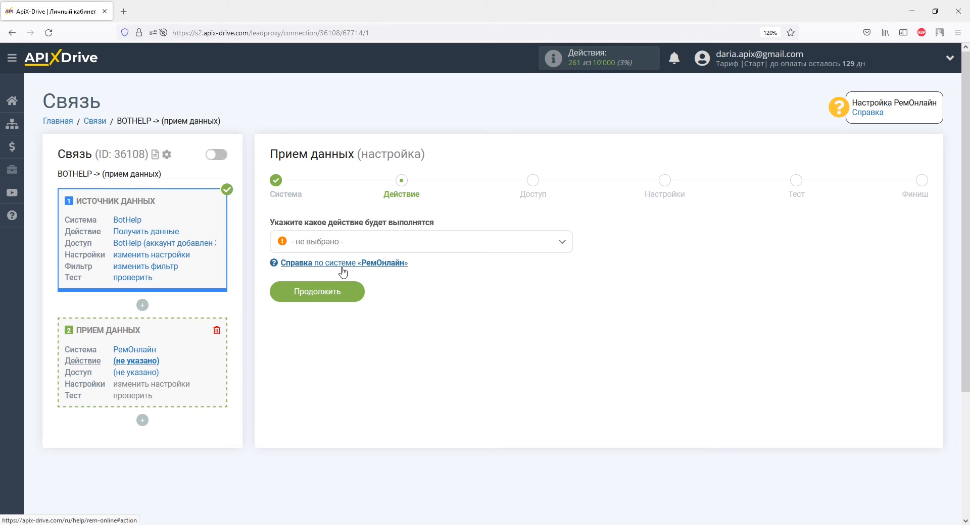
# Step: Choose the Создать заказ action and start connecting a РемОнлайн account
pyautogui.click(340, 243)
pyautogui.click(346, 314)
pyautogui.click(348, 298)
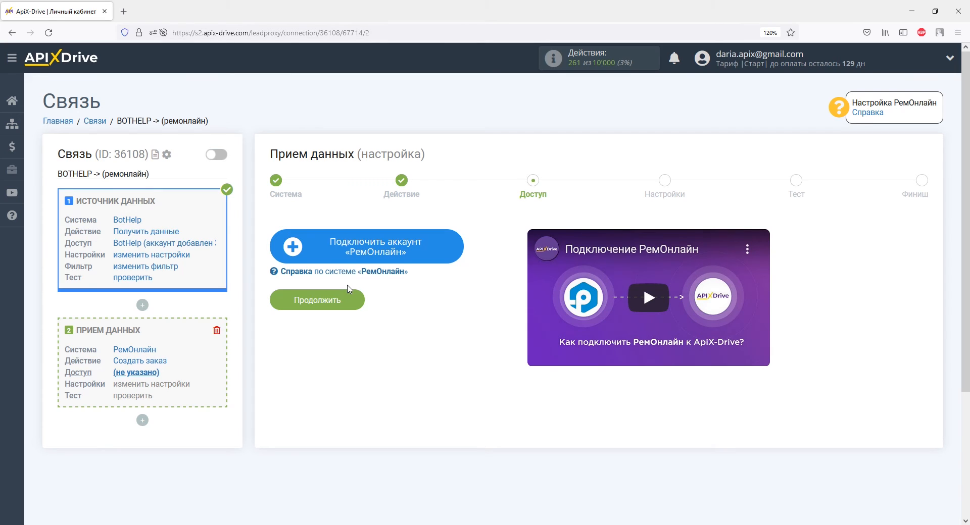
pyautogui.click(321, 245)
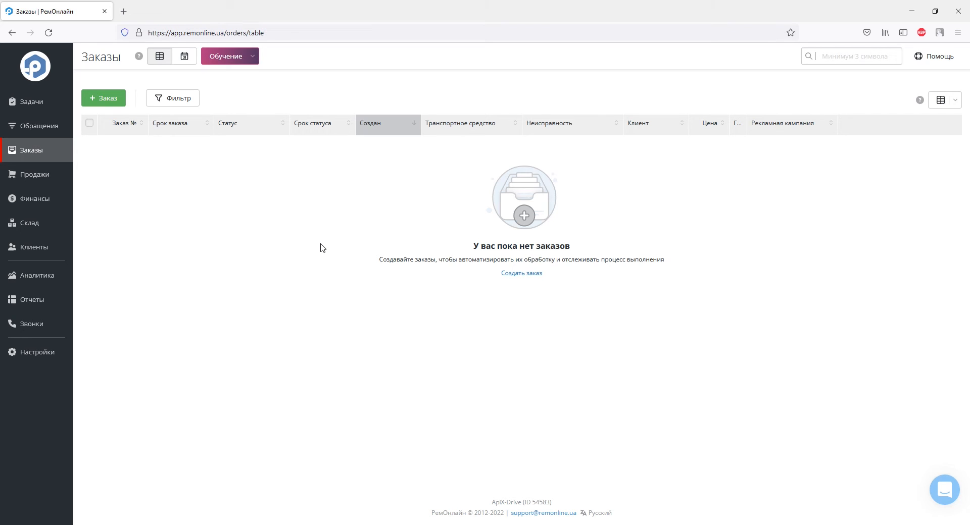
# Step: Copy the API key from RemOnline's Настройки > API page
pyautogui.click(66, 350)
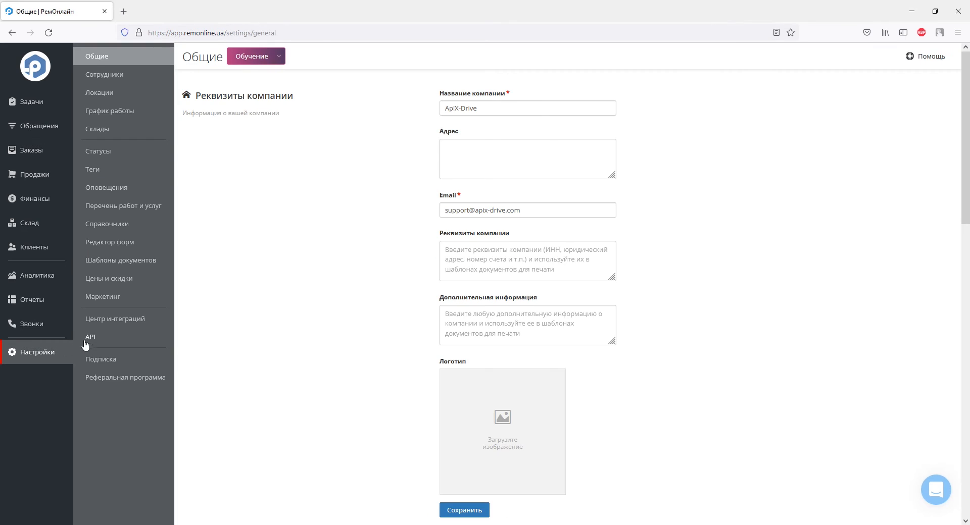
pyautogui.click(84, 344)
pyautogui.moveTo(514, 122); pyautogui.dragTo(631, 123)
pyautogui.rightClick(630, 122)
pyautogui.click(645, 178)
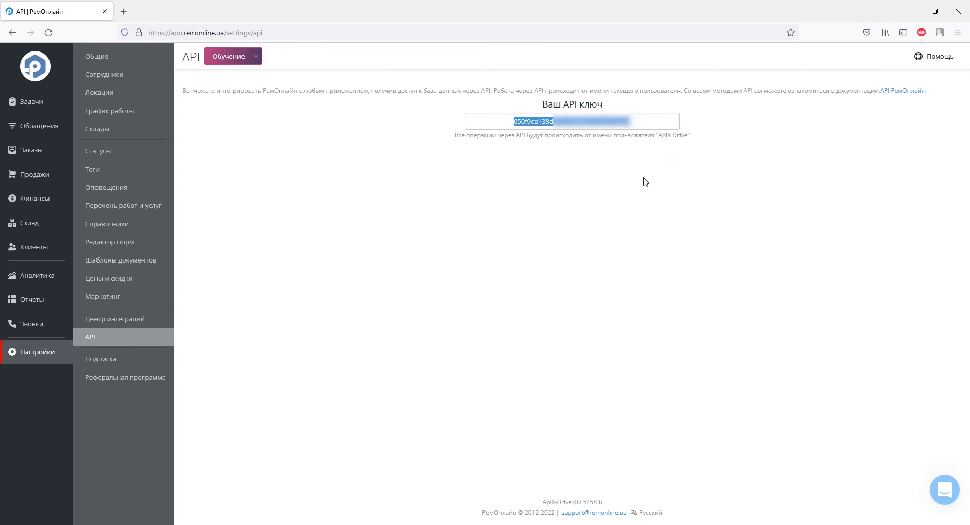
# Step: Paste the copied key into ApiX-Drive's Ключ API field
pyautogui.hotkey('alt', 'Tab')
pyautogui.rightClick(405, 263)
pyautogui.click(426, 336)
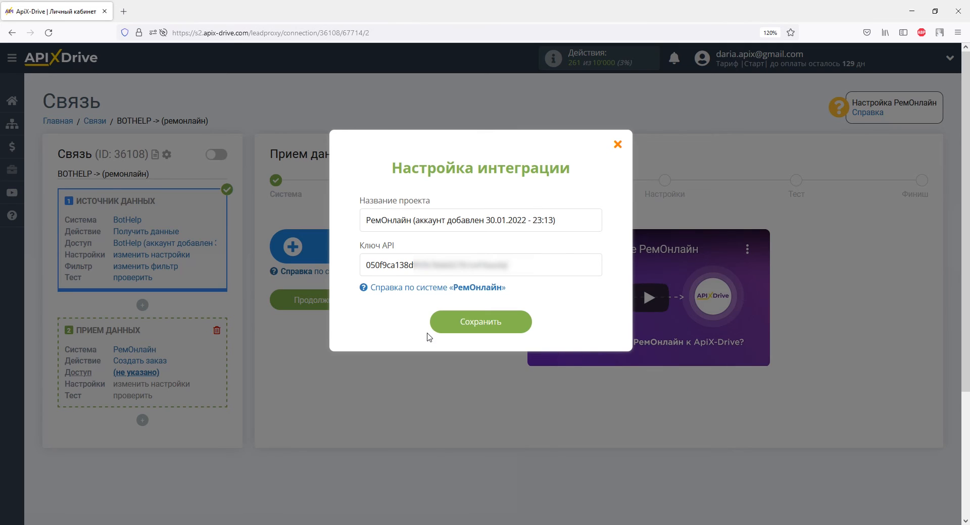
# Step: Save the РемОнлайн account connection and continue past the Доступ step
pyautogui.click(440, 323)
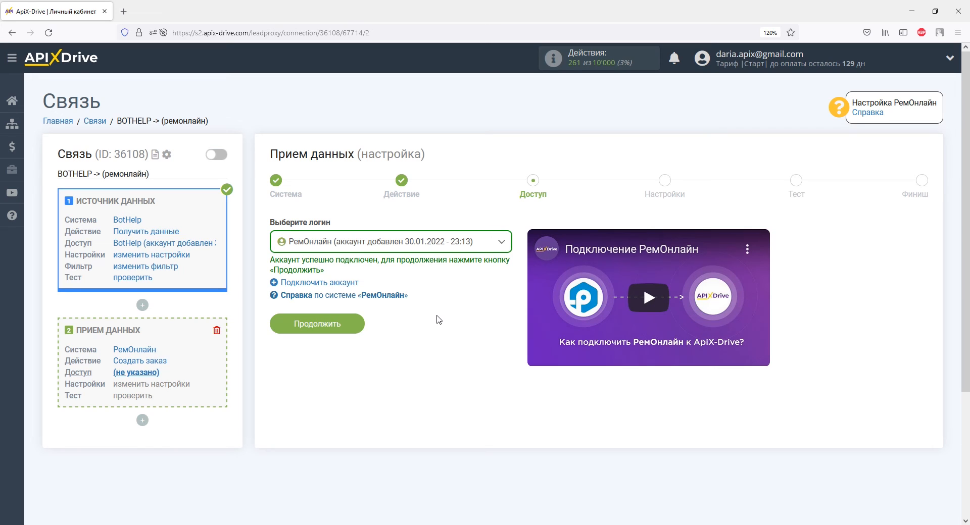
pyautogui.click(354, 324)
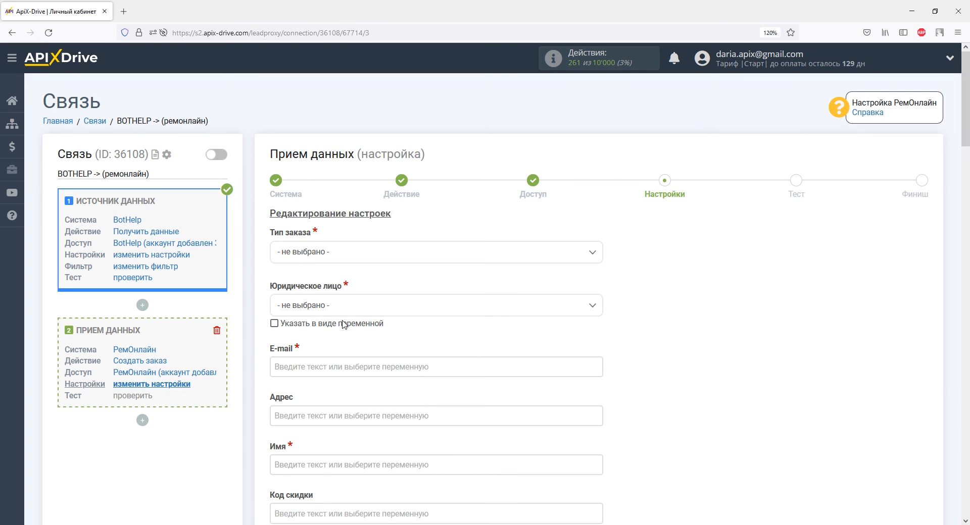
# Step: Set Тип заказа to Новый заказ and Юридическое лицо to Нет
pyautogui.click(331, 259)
pyautogui.click(331, 313)
pyautogui.click(331, 313)
pyautogui.click(294, 377)
# Step: Map BotHelp email into E-mail and first_name into Имя
pyautogui.click(294, 368)
pyautogui.scroll(-5, 294, 367)
pyautogui.moveTo(598, 266); pyautogui.dragTo(599, 301)
pyautogui.click(410, 321)
pyautogui.click(389, 231)
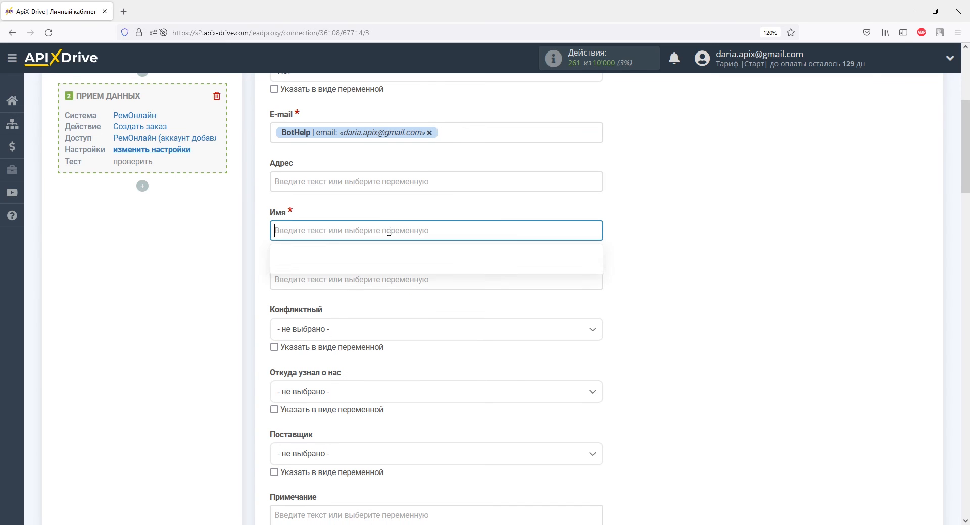
pyautogui.moveTo(593, 263); pyautogui.dragTo(598, 327)
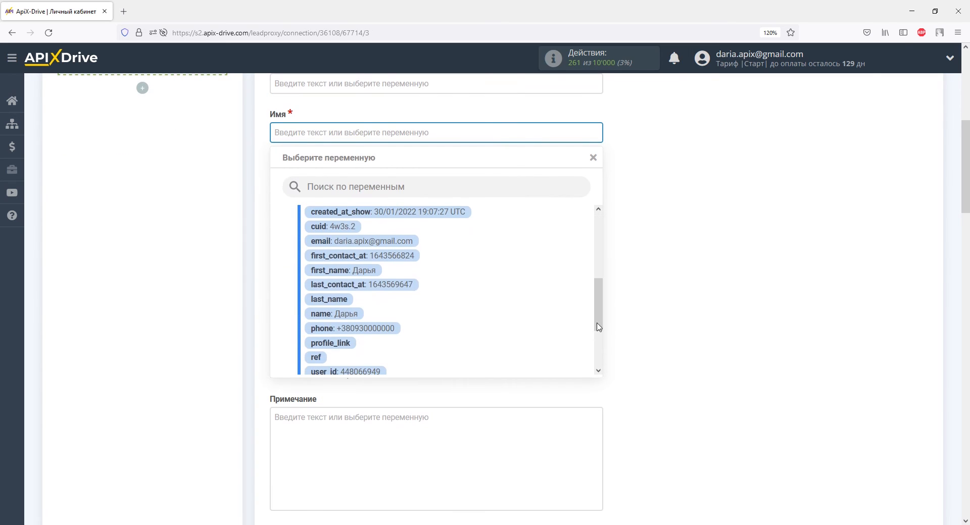
pyautogui.click(361, 270)
# Step: Enter the note 'Данные из BotHelp' in Примечание
pyautogui.scroll(-3, 369, 273)
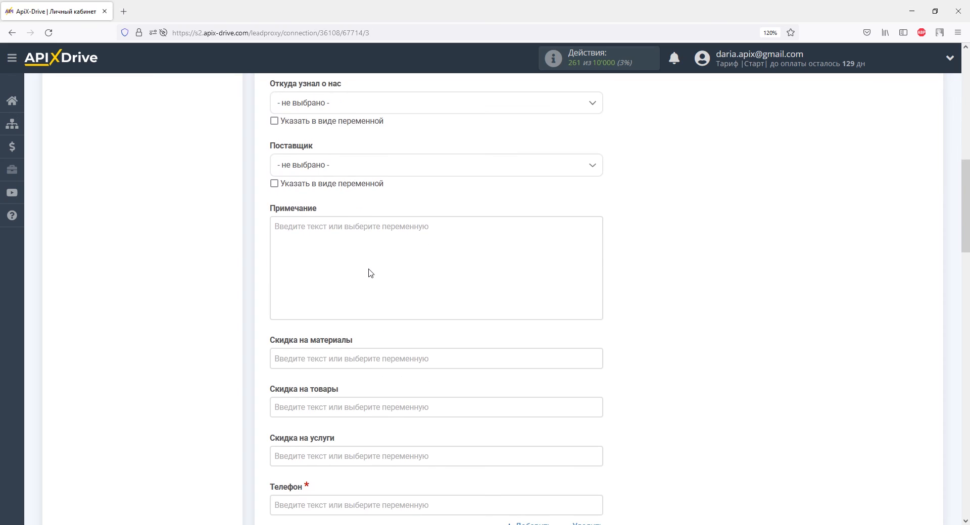
pyautogui.click(364, 255)
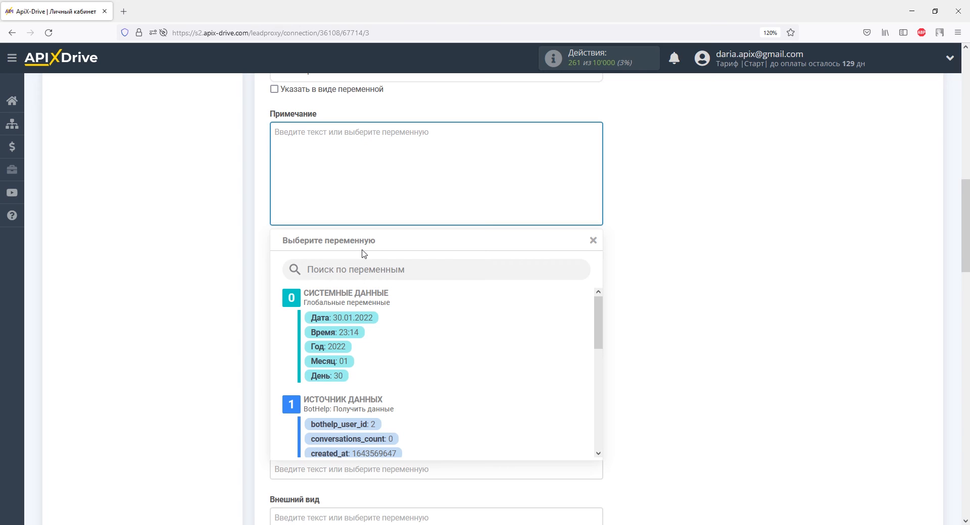
pyautogui.write('Да')
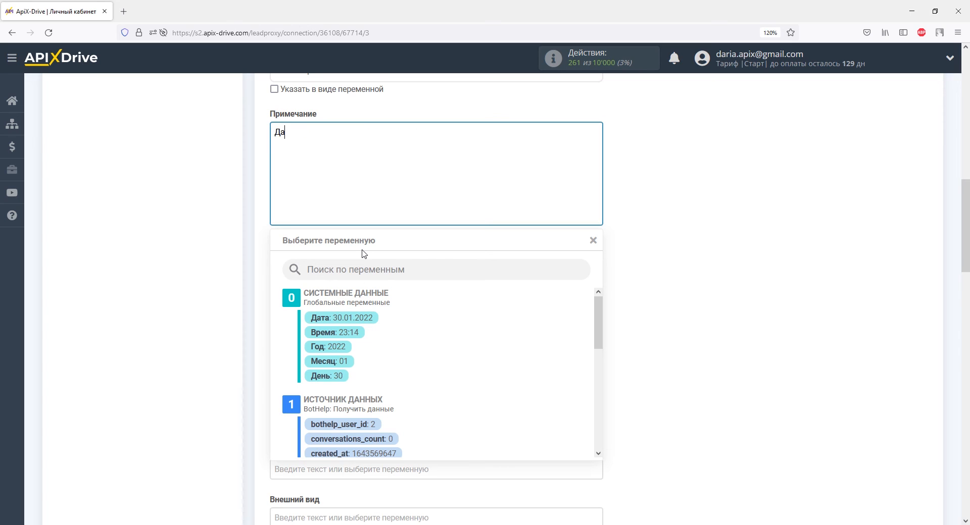
pyautogui.write('нные из BotHelp')
pyautogui.click(259, 249)
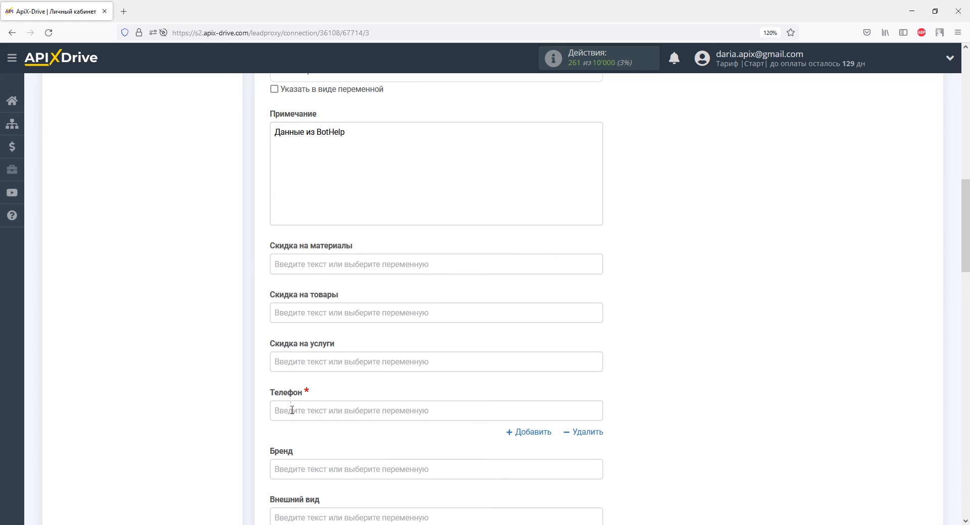
# Step: Map the BotHelp phone variable into Телефон
pyautogui.click(292, 410)
pyautogui.moveTo(598, 248); pyautogui.dragTo(600, 324)
pyautogui.click(390, 287)
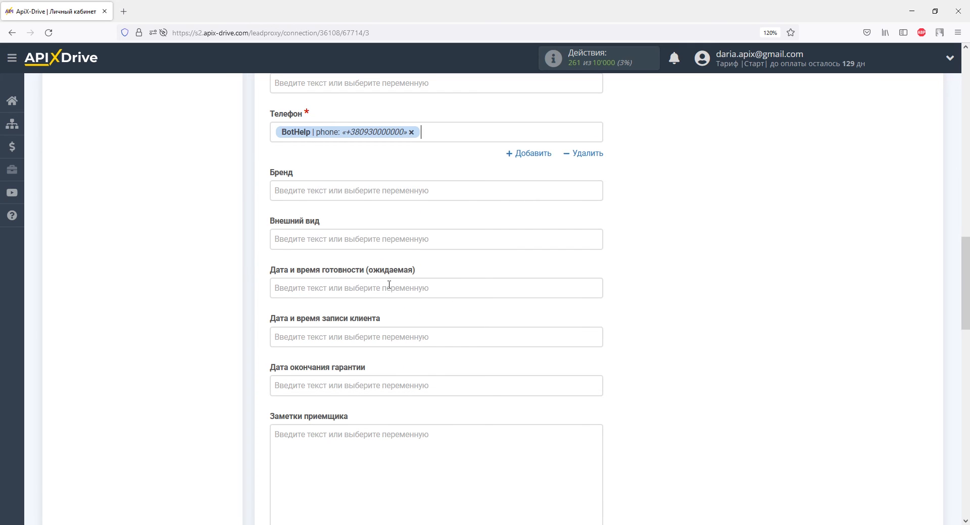
# Step: Set Мастерская to Моя локация and proceed to the test step
pyautogui.scroll(-8, 389, 285)
pyautogui.click(390, 297)
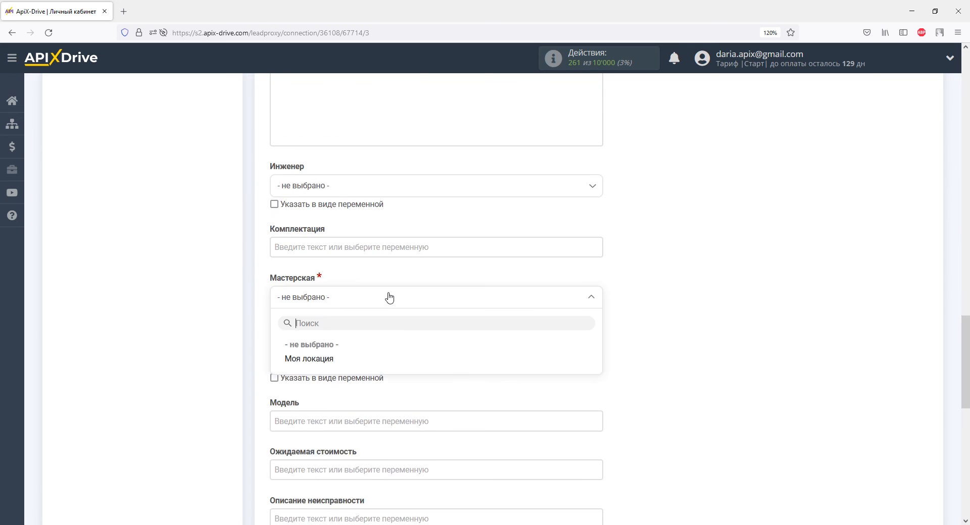
pyautogui.click(332, 359)
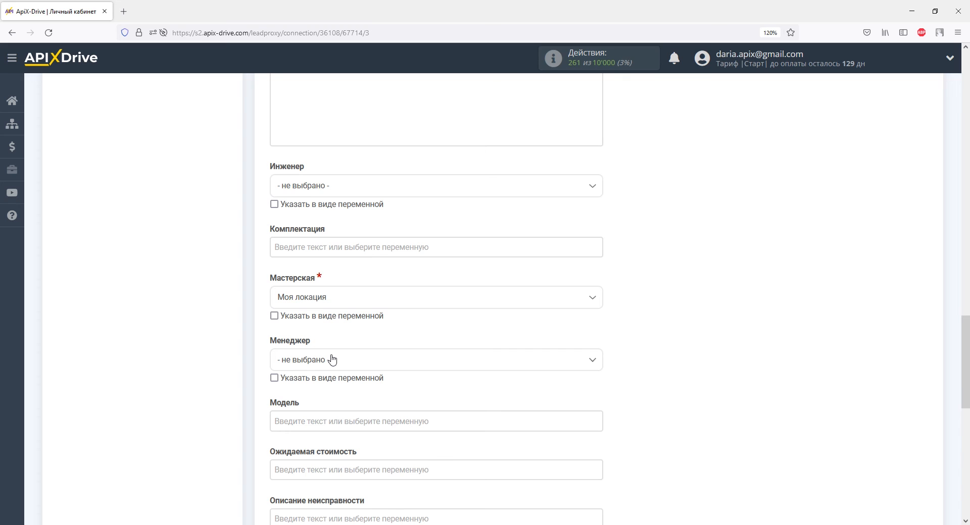
pyautogui.scroll(-6, 331, 359)
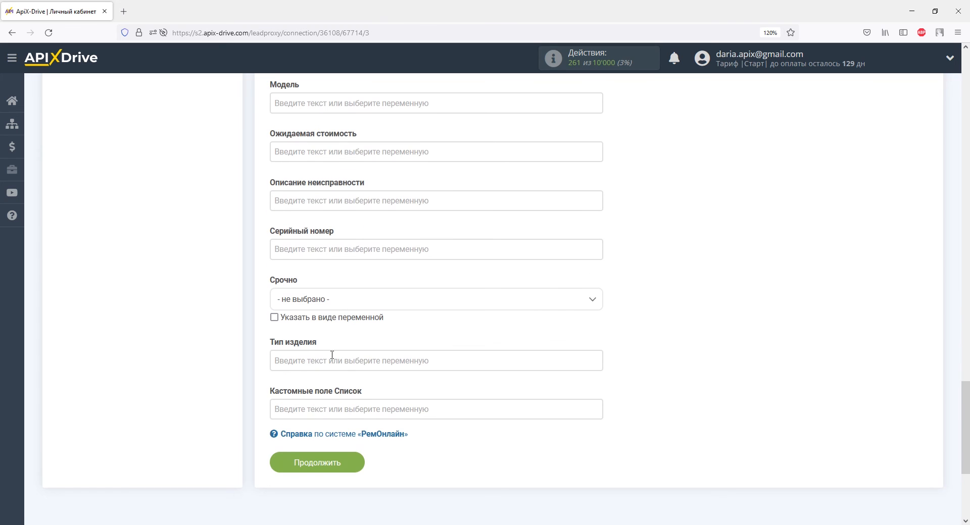
pyautogui.click(334, 462)
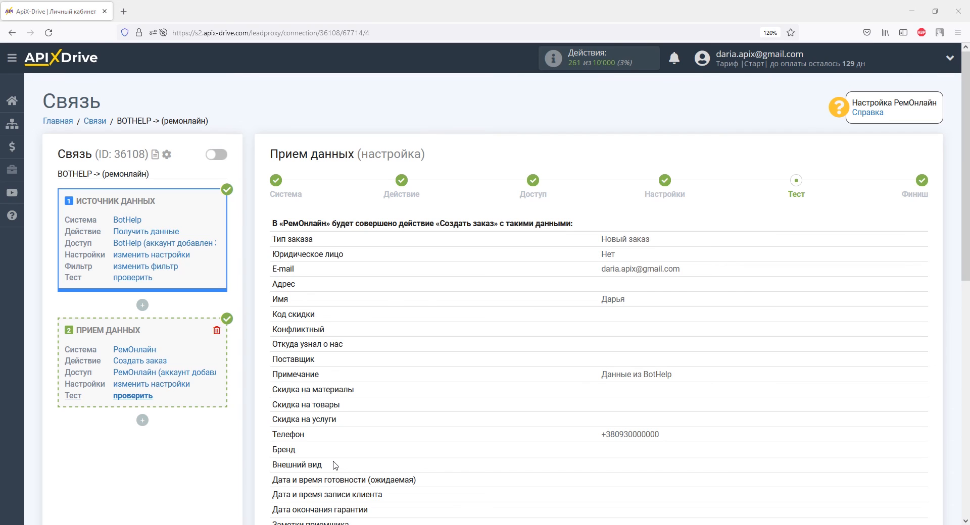
# Step: Send test data to РемОнлайн to create a test order
pyautogui.scroll(-6, 335, 462)
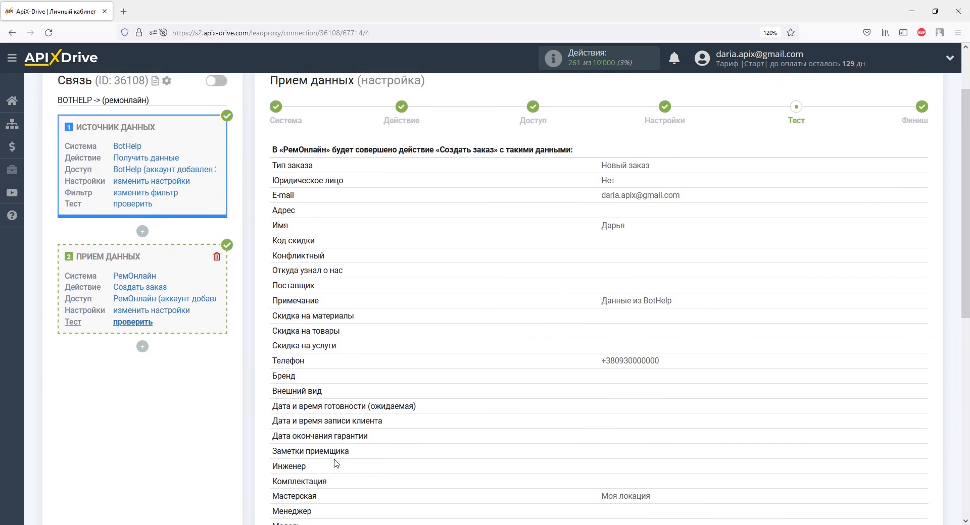
pyautogui.click(432, 403)
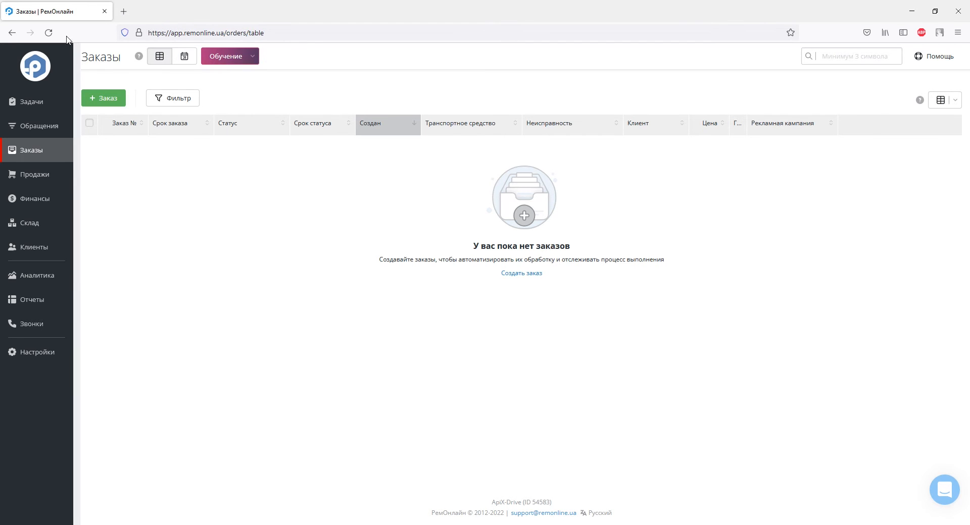
# Step: Reload RemOnline orders and inspect order A28 and its client card for the BotHelp data
pyautogui.click(49, 32)
pyautogui.click(138, 145)
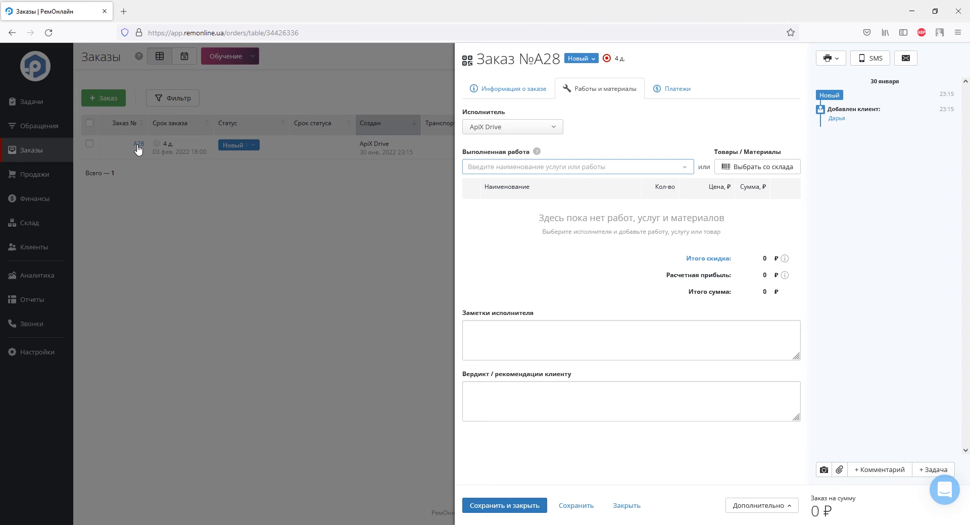
pyautogui.click(520, 92)
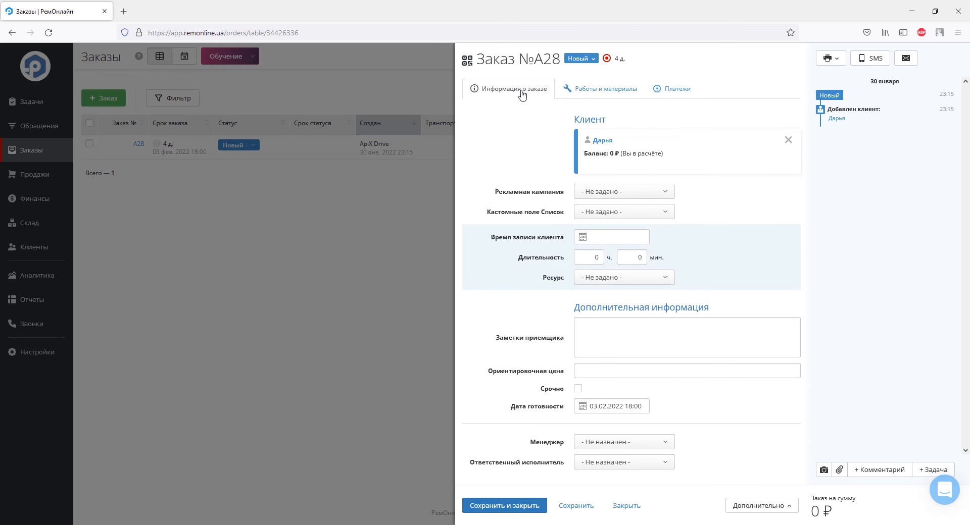
pyautogui.click(839, 120)
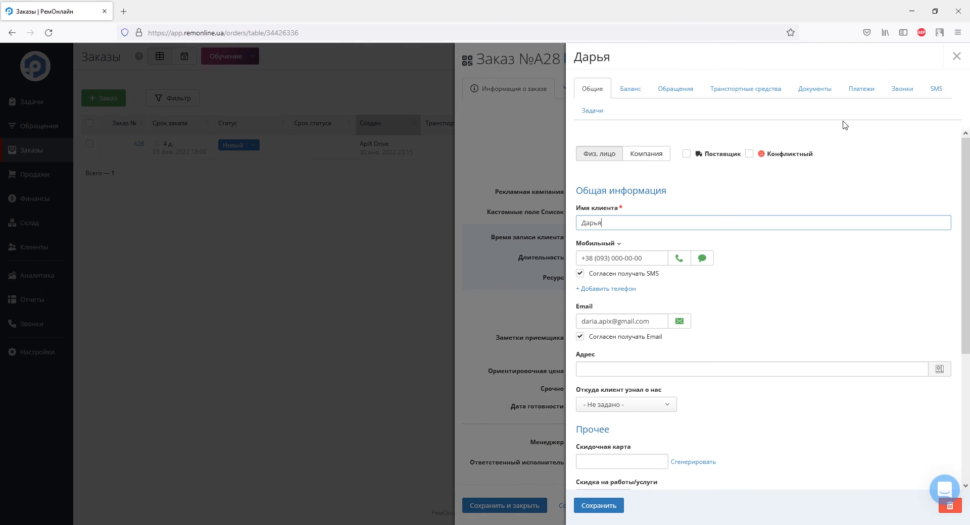
pyautogui.scroll(-3, 859, 246)
pyautogui.scroll(-1, 859, 247)
pyautogui.scroll(4, 859, 247)
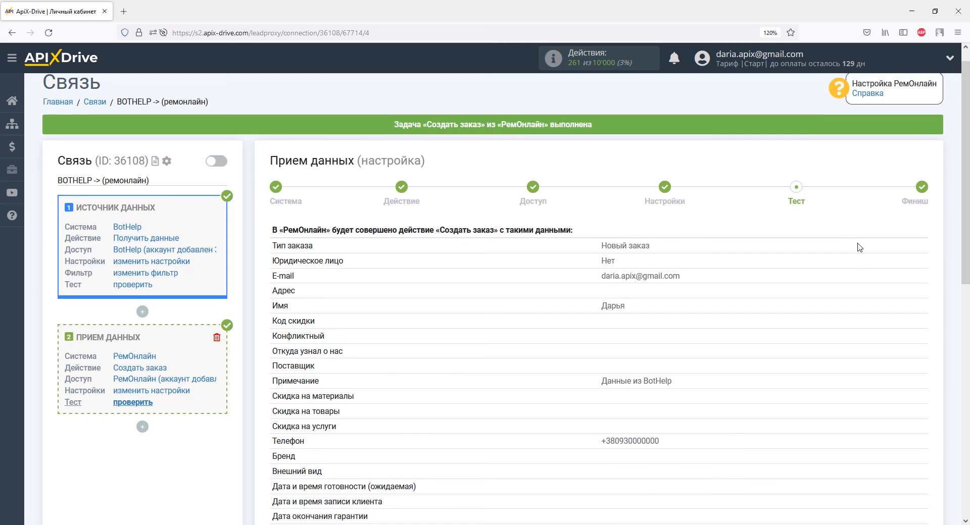
# Step: Finish the connection and turn on auto-update
pyautogui.scroll(-10, 857, 246)
pyautogui.click(874, 262)
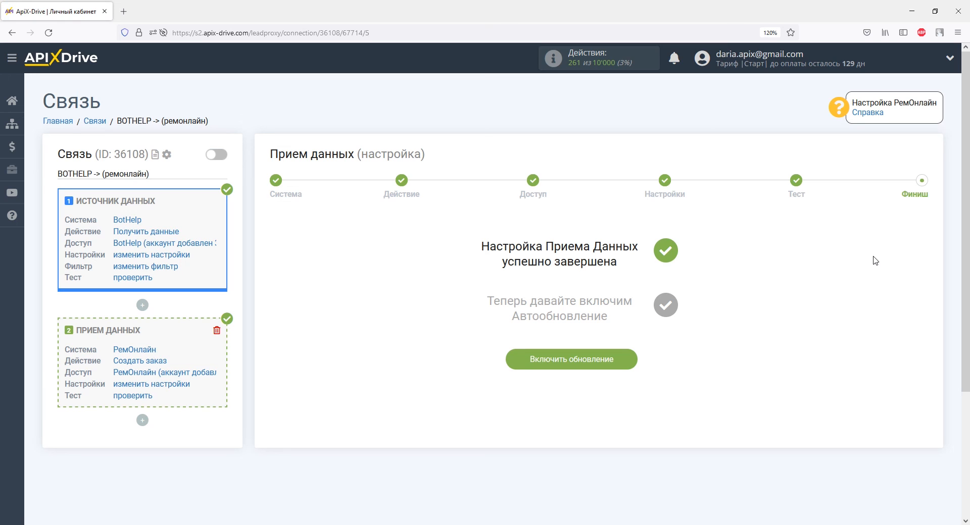
pyautogui.click(618, 358)
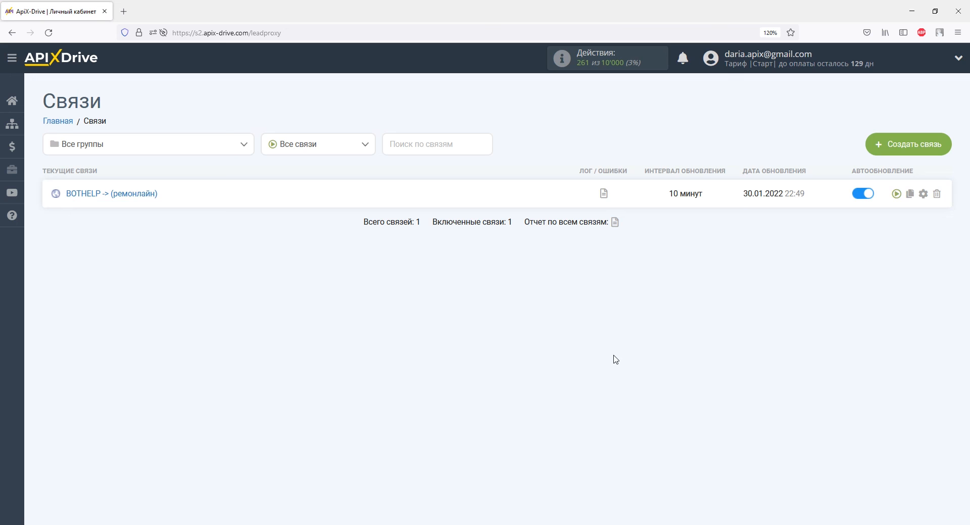
# Step: Set the connection's update interval to 5 минут and save
pyautogui.click(923, 194)
pyautogui.click(599, 292)
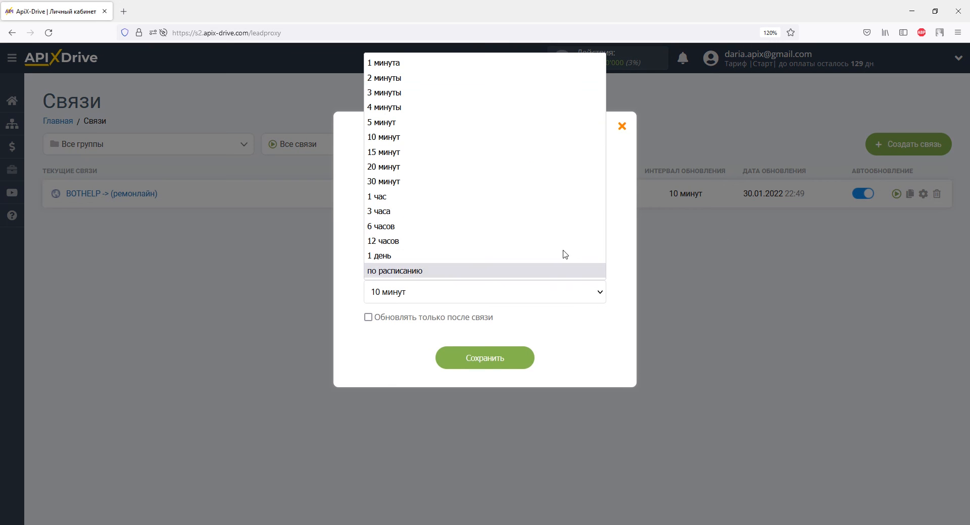
pyautogui.click(511, 121)
pyautogui.click(497, 373)
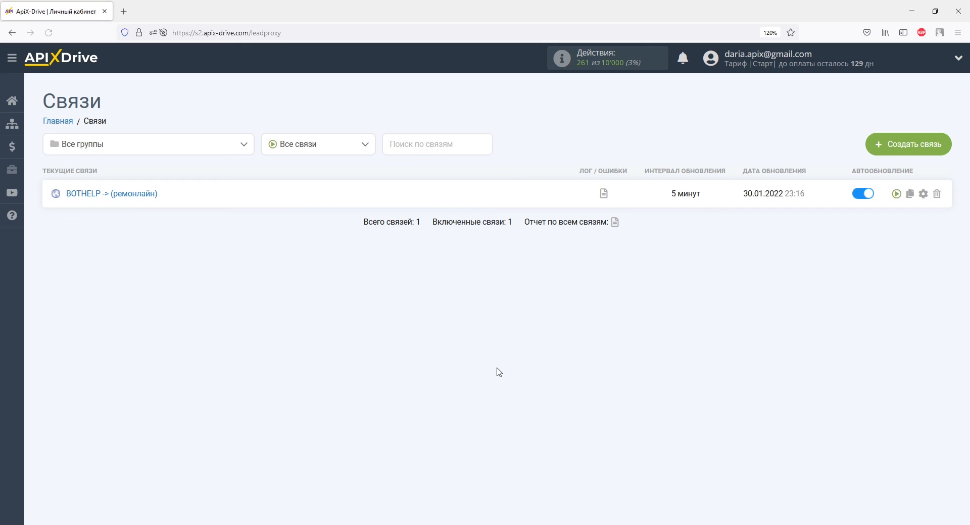